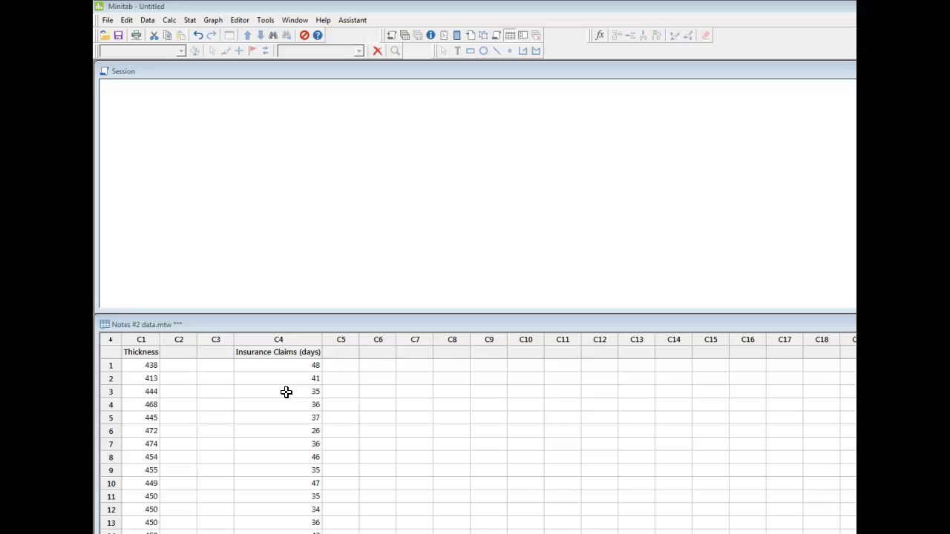
# Select claim values 48, 35 and 36 and rows 1–3 in the worksheet
pyautogui.click(287, 392)
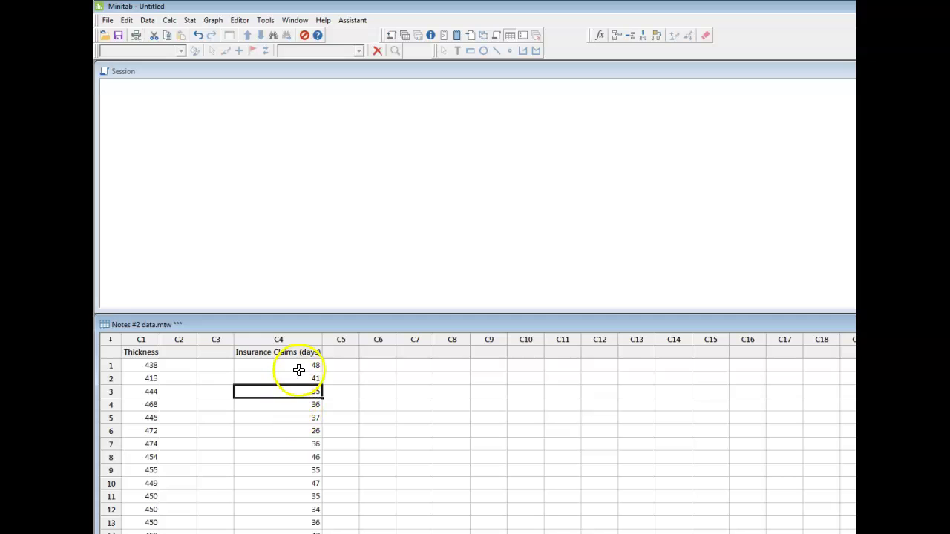
pyautogui.click(286, 362)
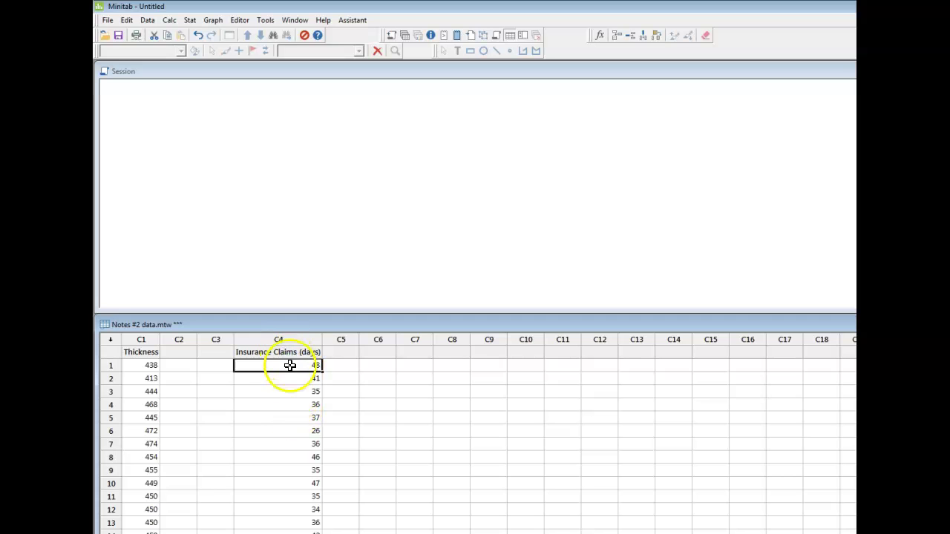
pyautogui.click(308, 442)
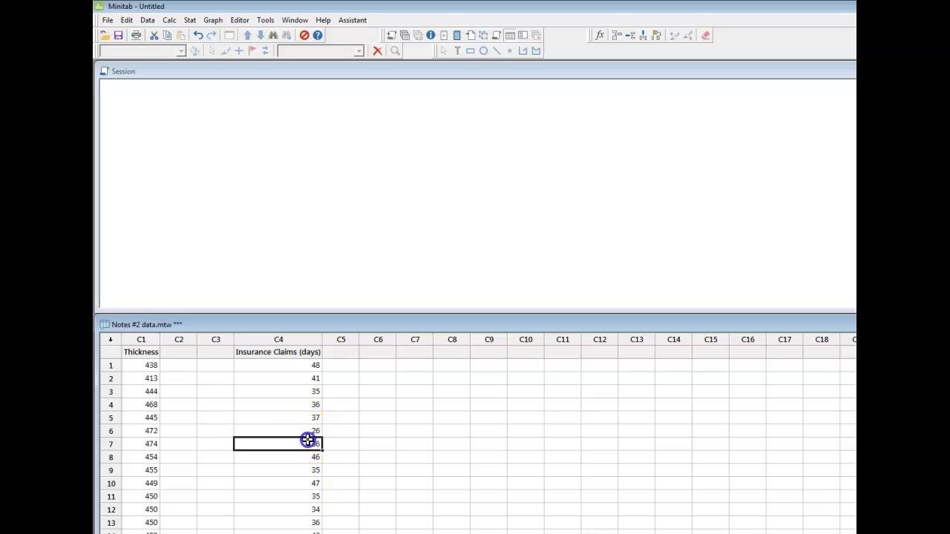
pyautogui.click(296, 369)
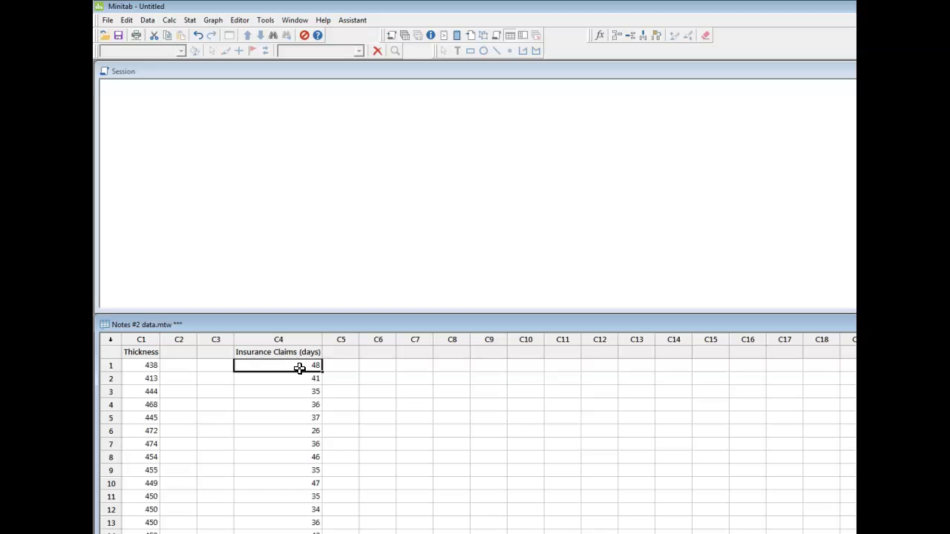
pyautogui.click(117, 369)
pyautogui.click(113, 380)
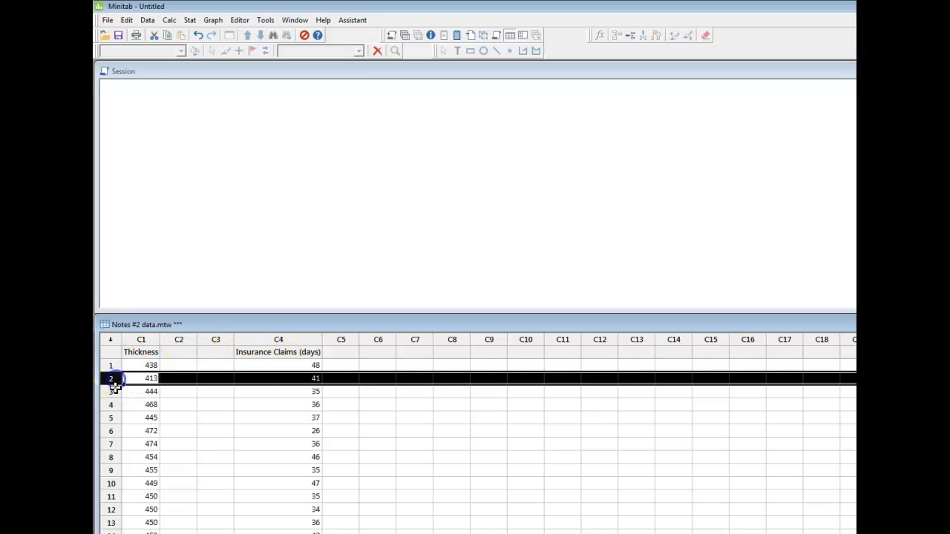
pyautogui.click(113, 391)
pyautogui.click(346, 419)
pyautogui.click(305, 390)
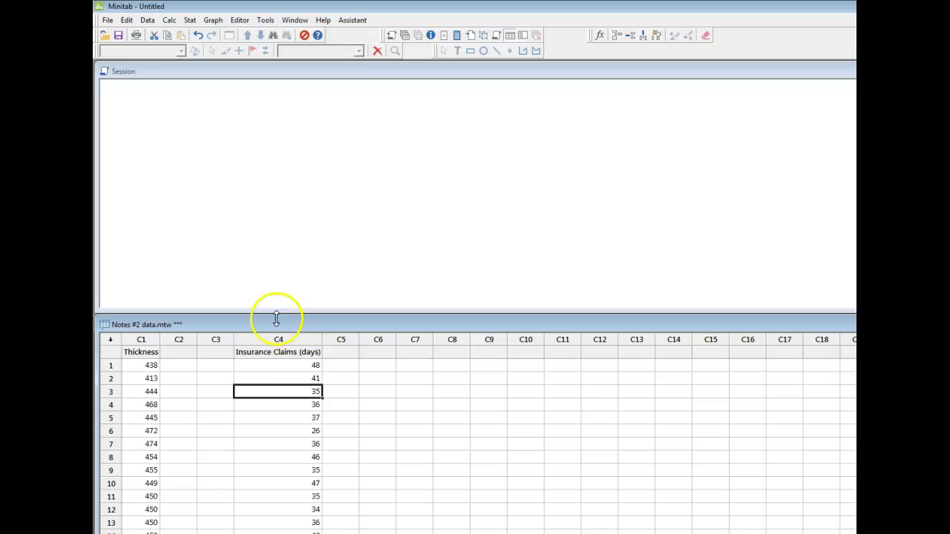
pyautogui.click(260, 155)
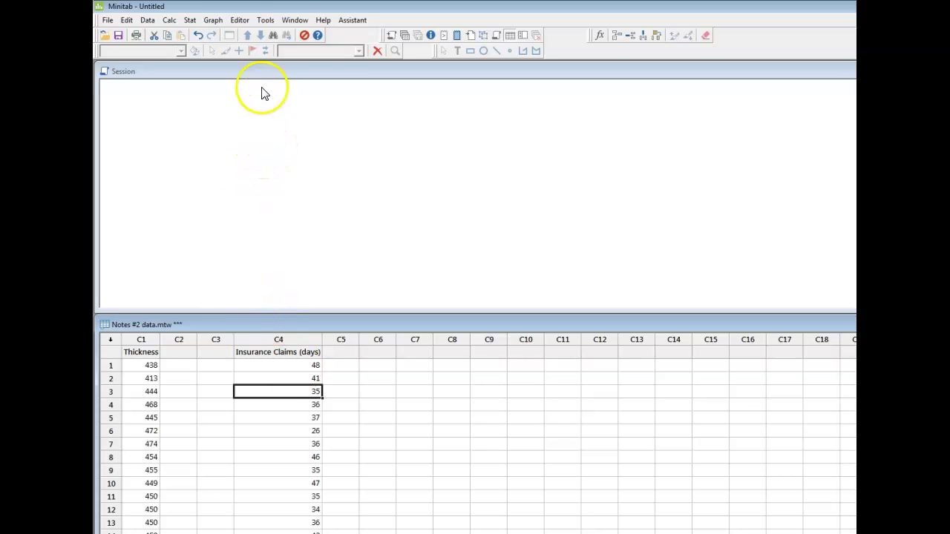
# Start a Simple time series plot and add Insurance Claims (days) as the series
pyautogui.click(215, 20)
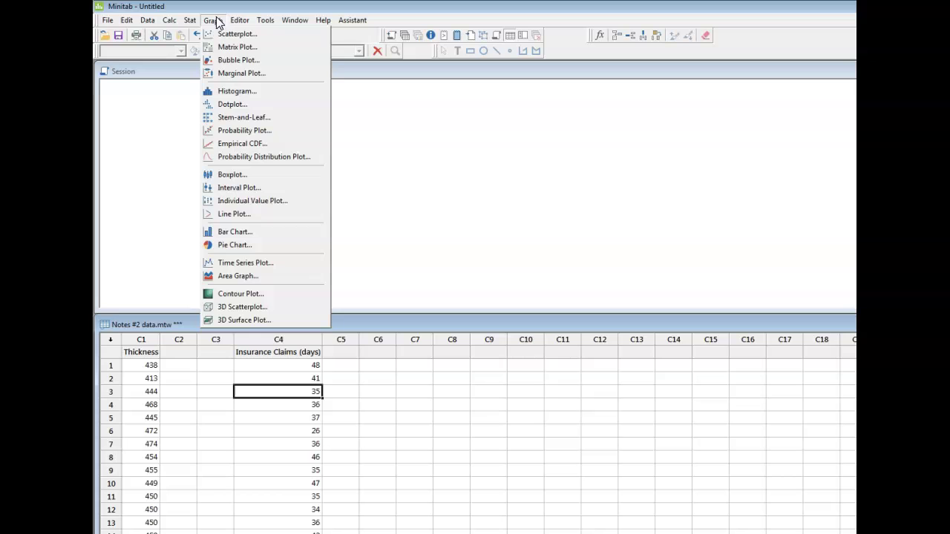
pyautogui.click(260, 264)
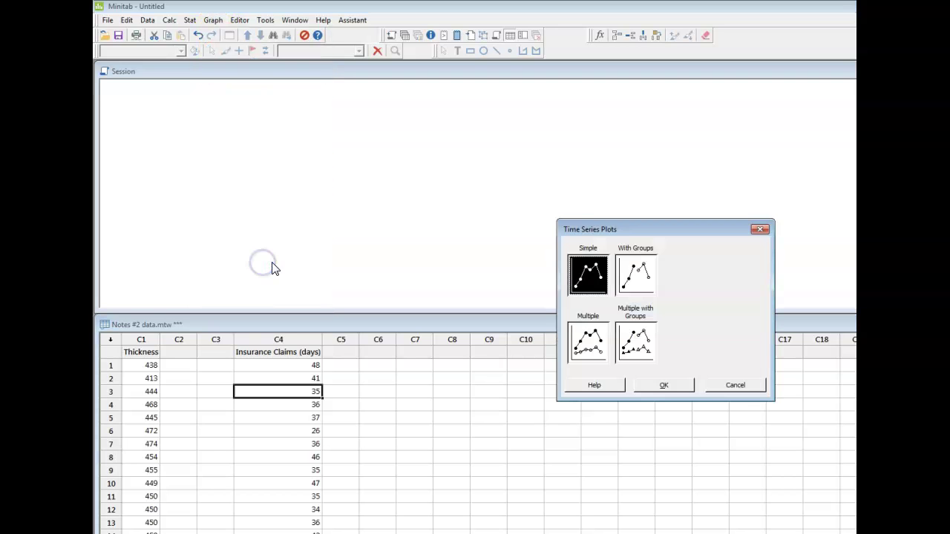
pyautogui.click(586, 274)
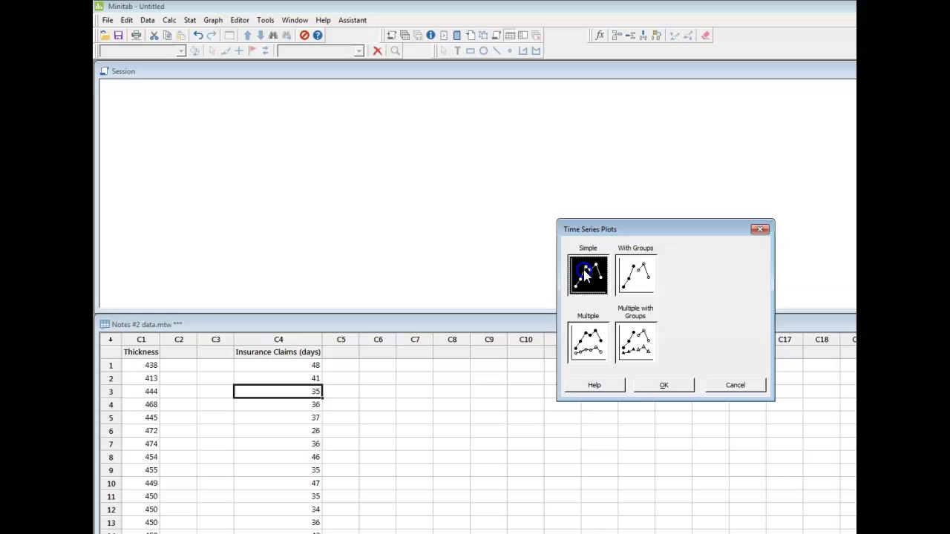
pyautogui.click(682, 389)
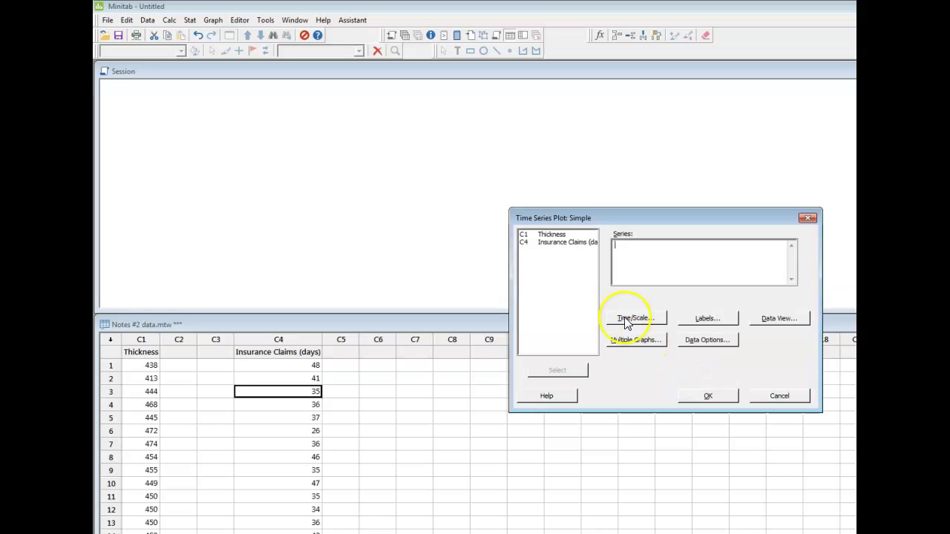
pyautogui.click(566, 242)
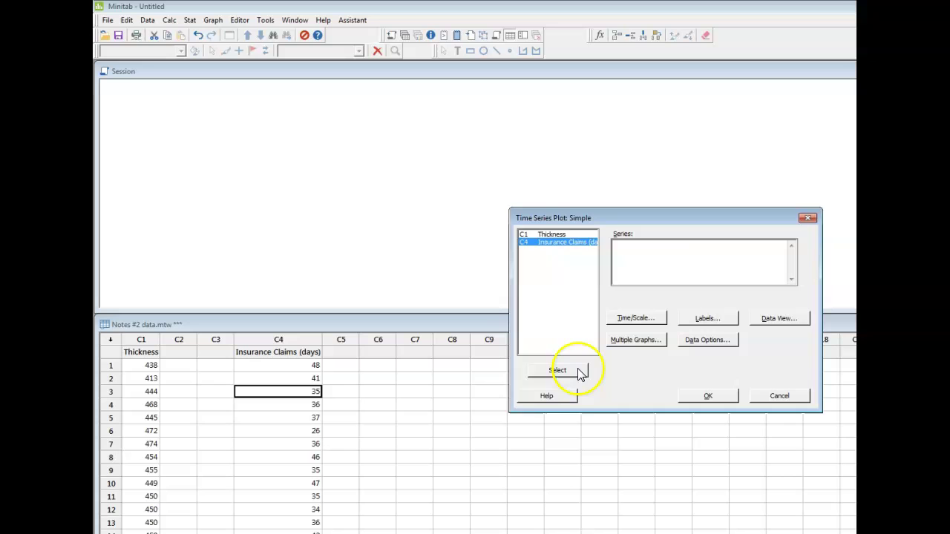
pyautogui.click(579, 370)
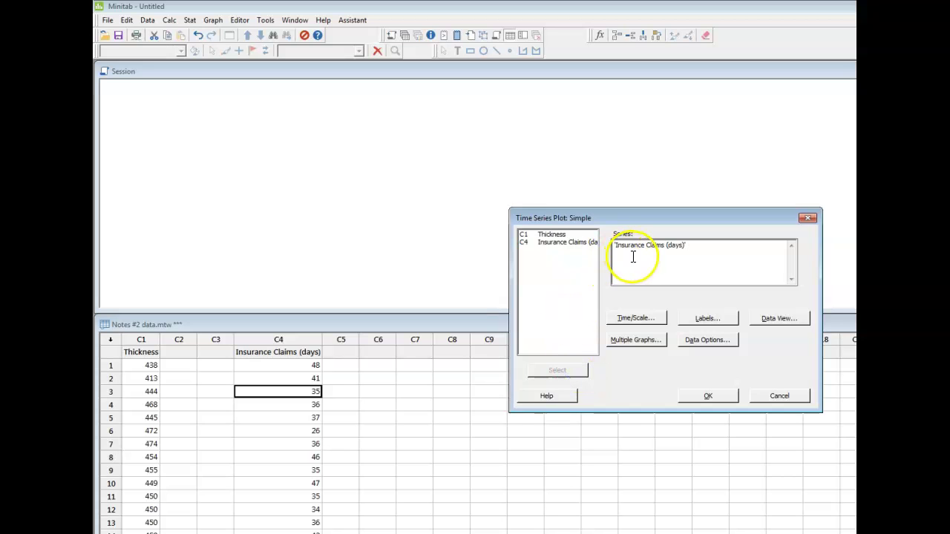
# Generate the plot and move its window right to reveal the session output
pyautogui.click(730, 399)
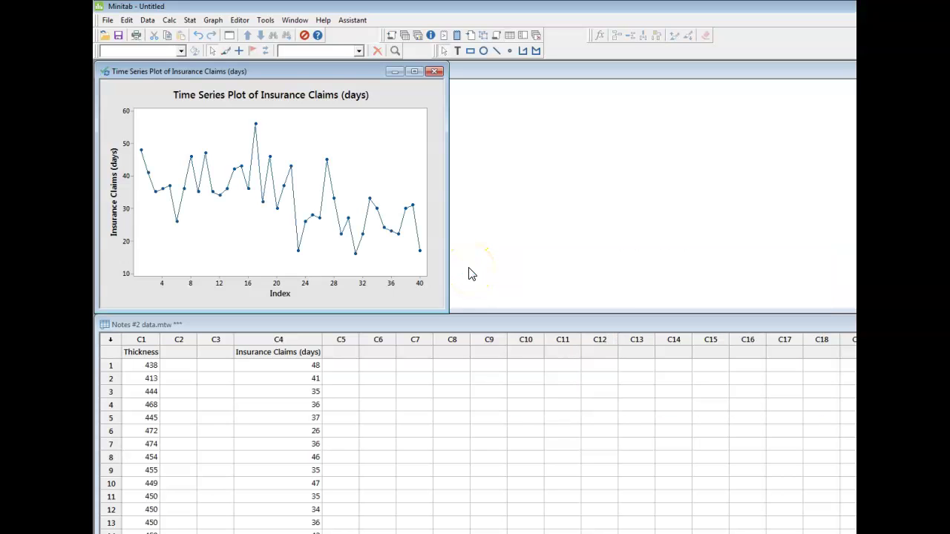
pyautogui.moveTo(336, 71); pyautogui.dragTo(520, 99)
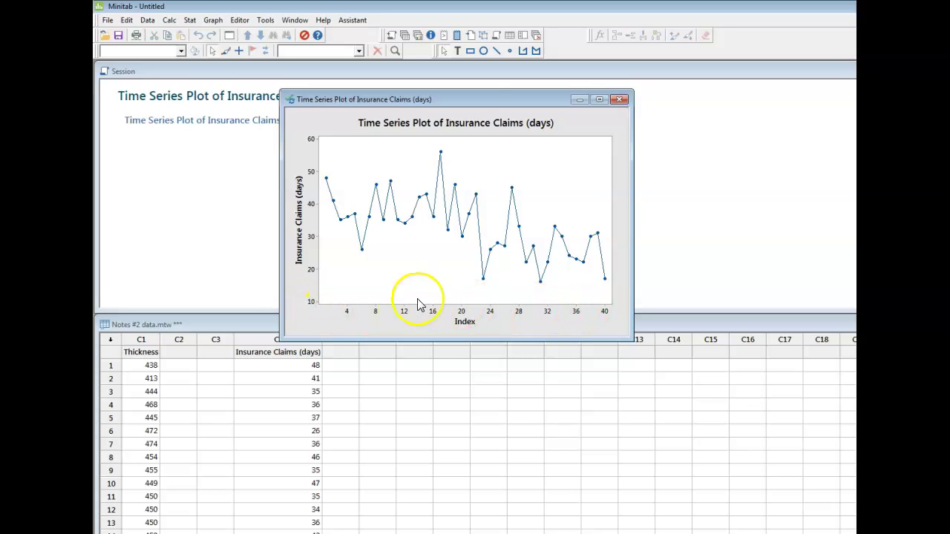
pyautogui.moveTo(479, 102); pyautogui.dragTo(563, 91)
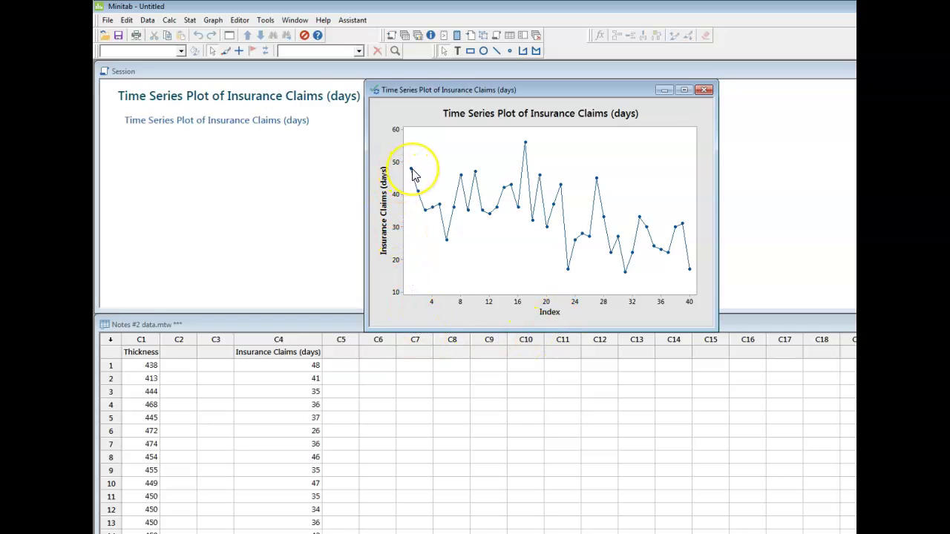
# Check the third data point's value, then select the first claim value, 48, in the worksheet
pyautogui.moveTo(413, 174)
pyautogui.moveTo(418, 196)
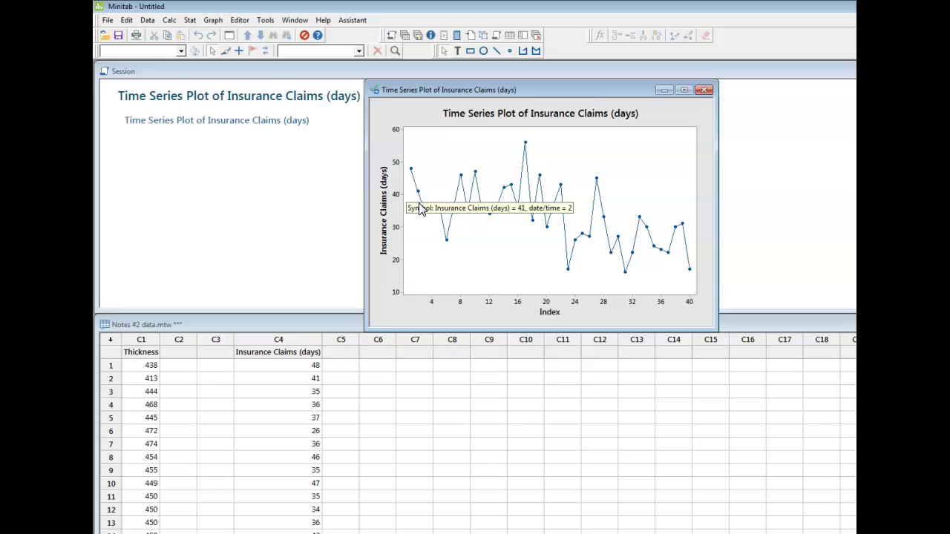
pyautogui.click(426, 212)
pyautogui.moveTo(426, 211)
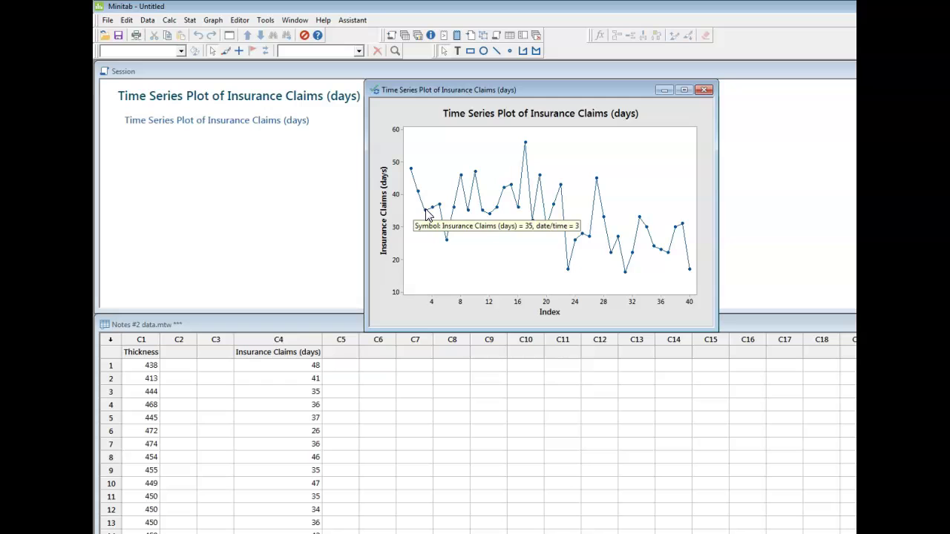
pyautogui.click(425, 338)
pyautogui.click(399, 202)
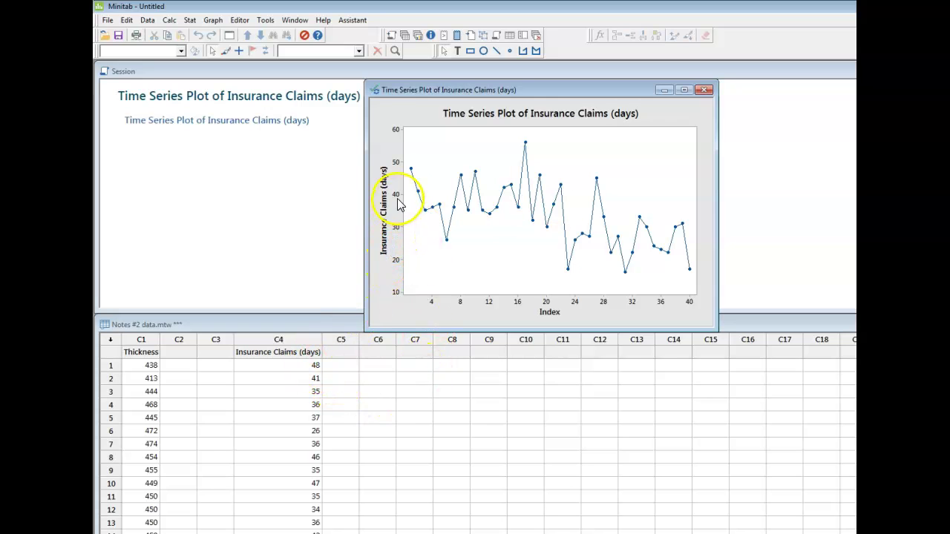
pyautogui.click(305, 364)
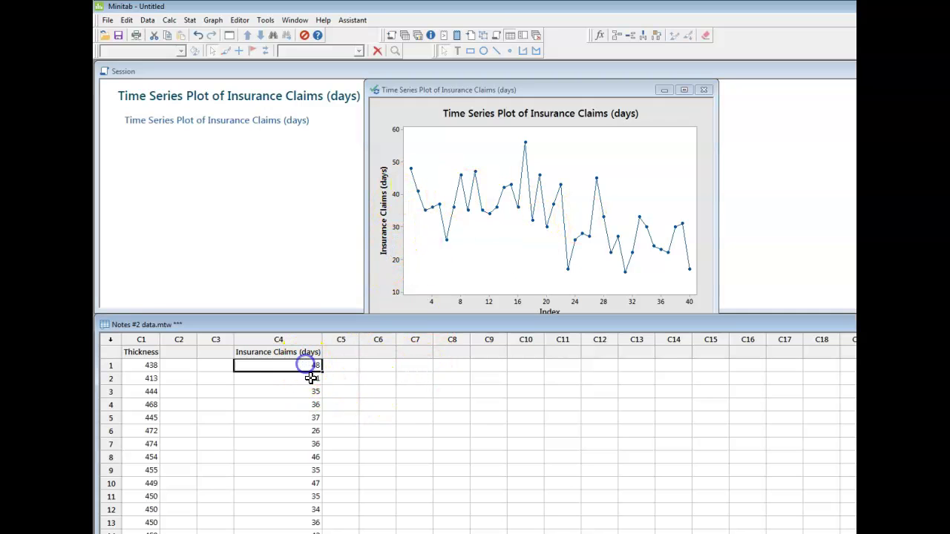
# Step through claim values near row 4, inspect the plot's points, then minimize the plot window
pyautogui.click(312, 379)
pyautogui.click(313, 404)
pyautogui.click(495, 248)
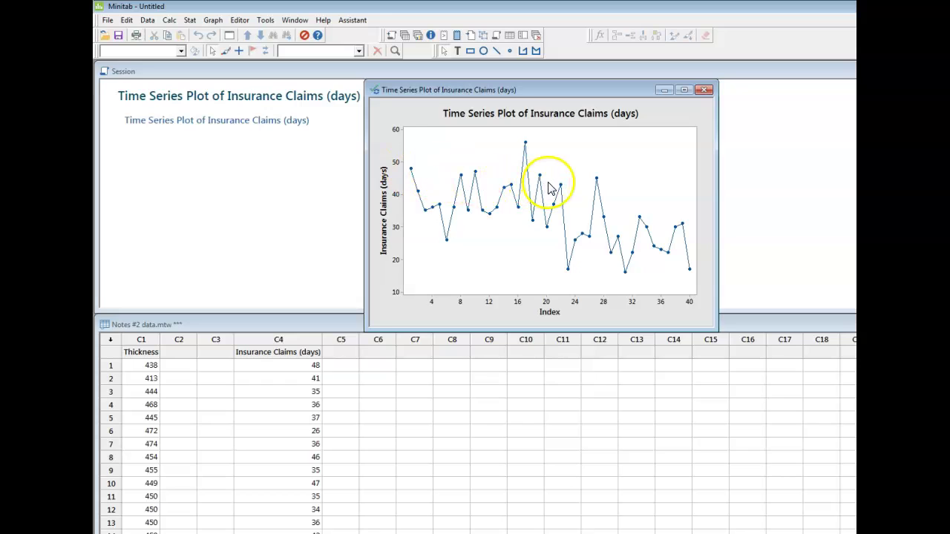
pyautogui.moveTo(564, 191)
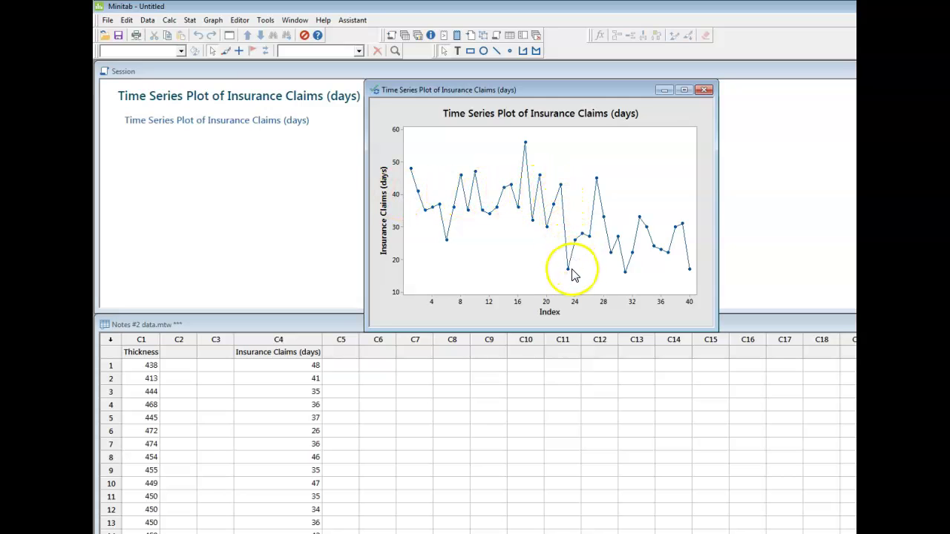
pyautogui.moveTo(570, 274)
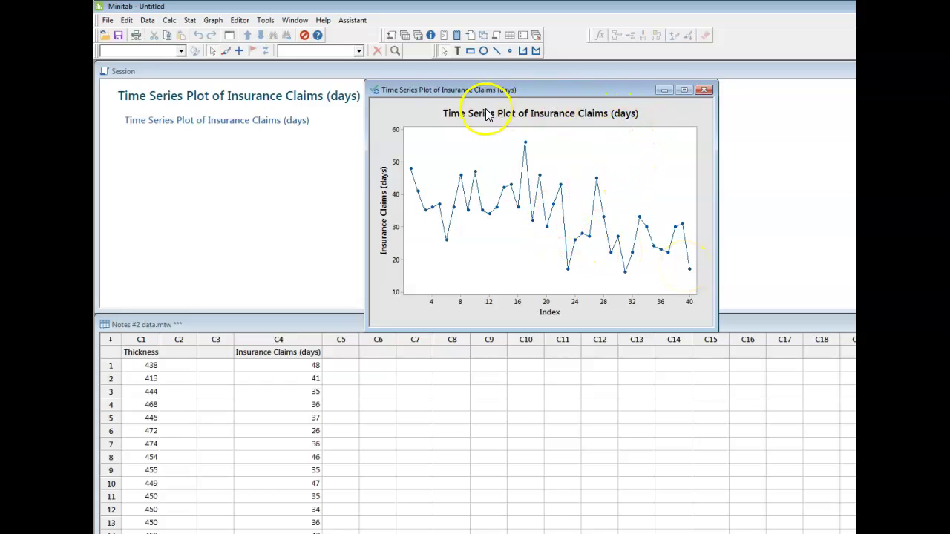
pyautogui.click(665, 91)
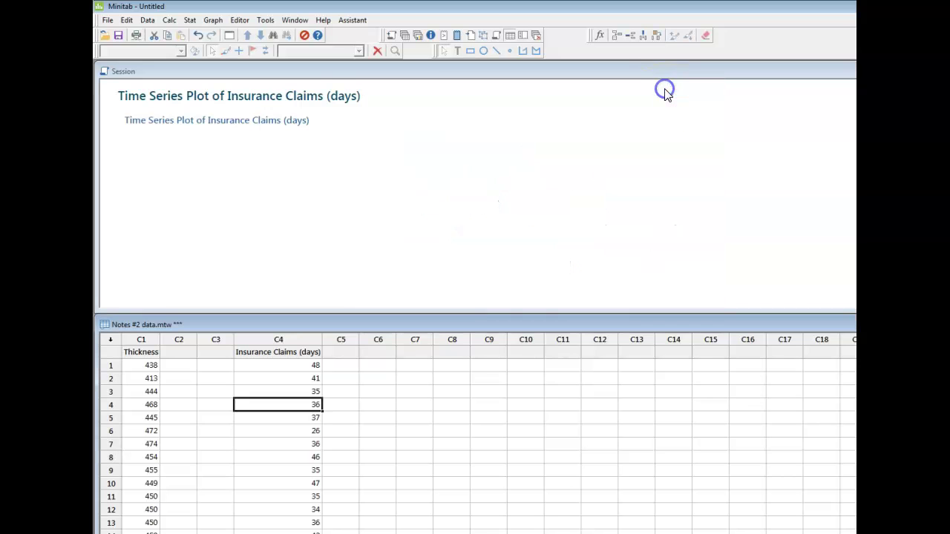
pyautogui.click(228, 36)
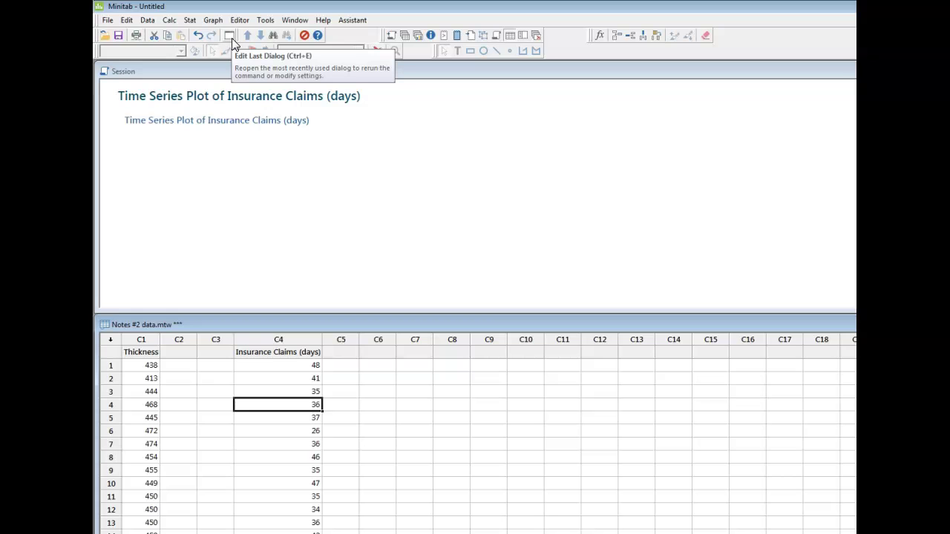
# Reopen the Simple time series plot dialog with Edit Last Dialog and bring up its Time/Scale options
pyautogui.click(232, 37)
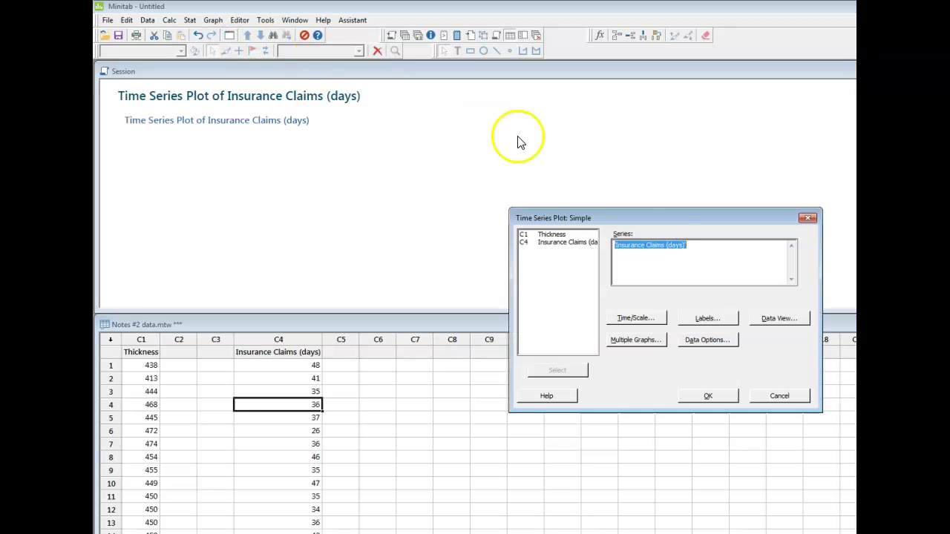
pyautogui.moveTo(660, 218); pyautogui.dragTo(629, 164)
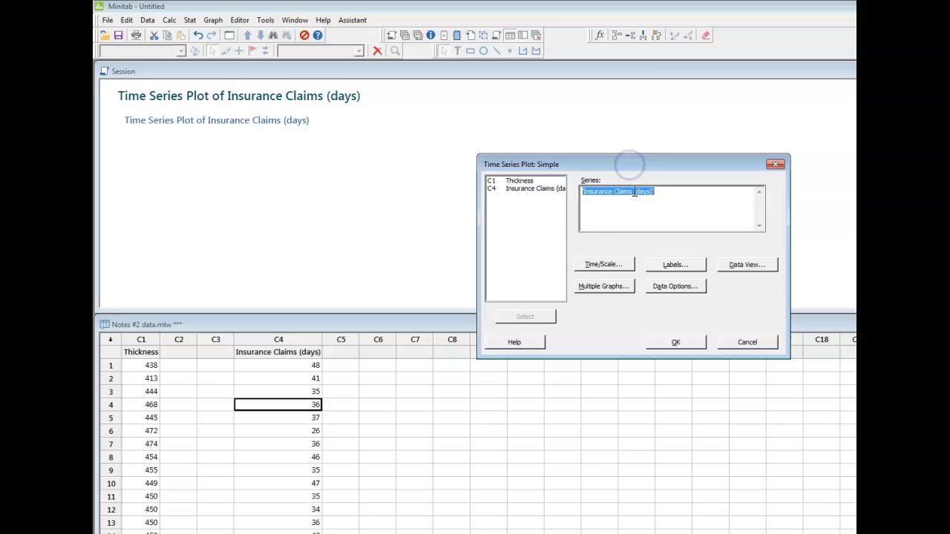
pyautogui.click(609, 265)
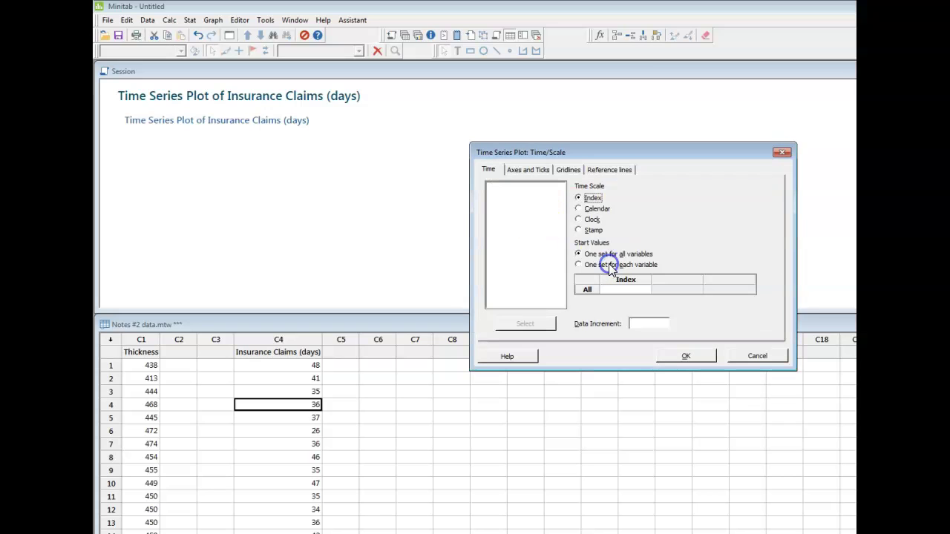
# Set the time scale to Calendar using Month Year units and confirm
pyautogui.click(582, 211)
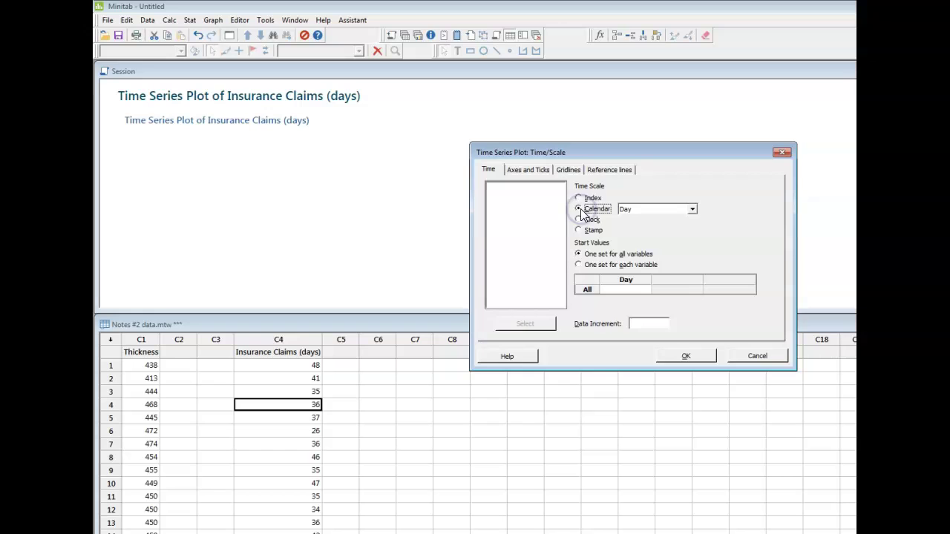
pyautogui.click(693, 209)
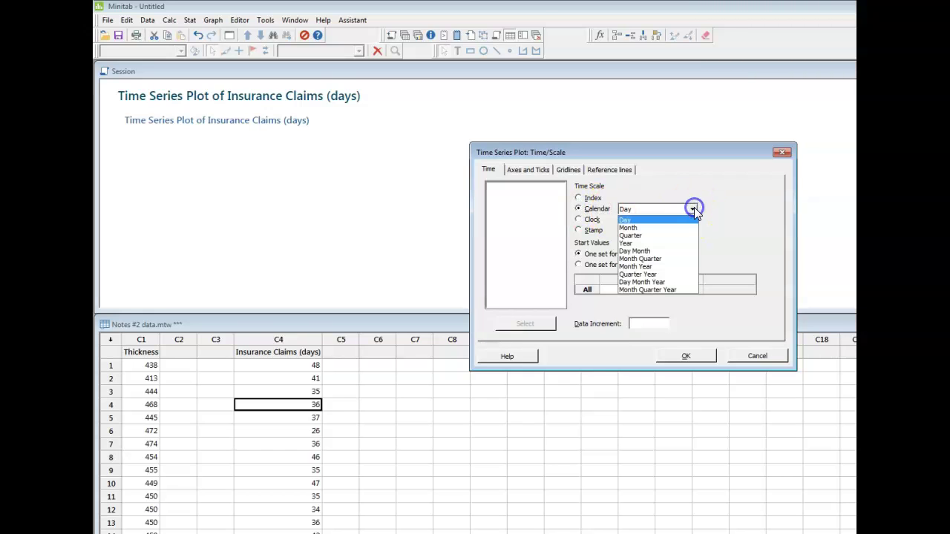
pyautogui.click(652, 273)
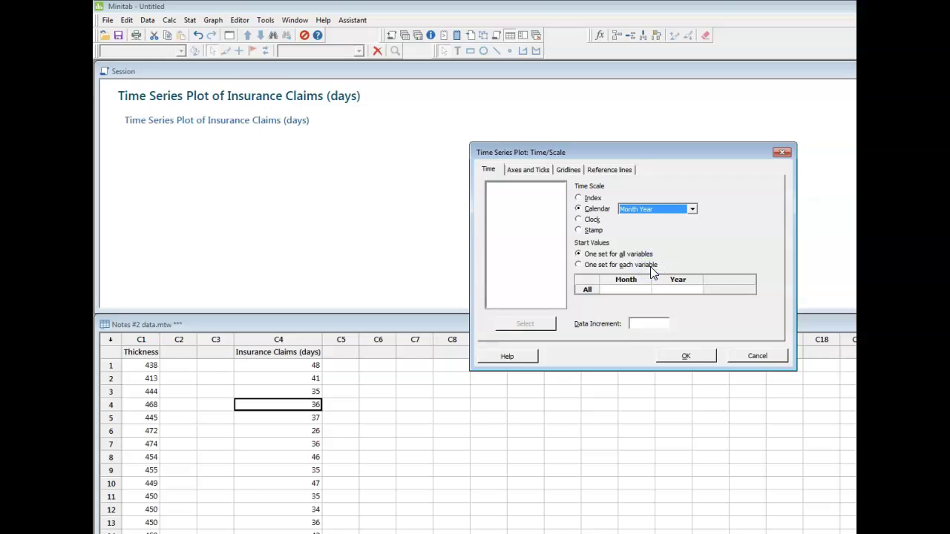
pyautogui.click(704, 356)
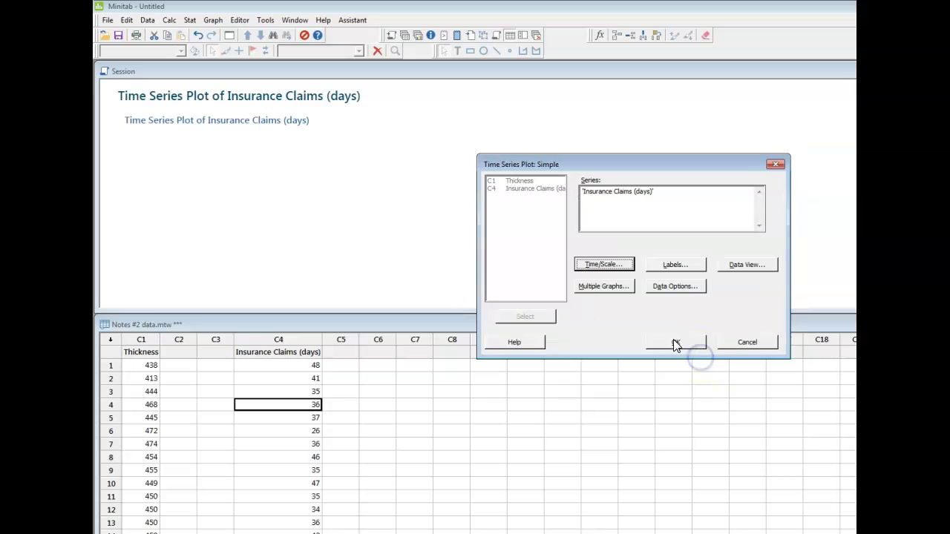
# Generate the plot on a Month/Year axis, move its window and inspect several data points
pyautogui.click(676, 343)
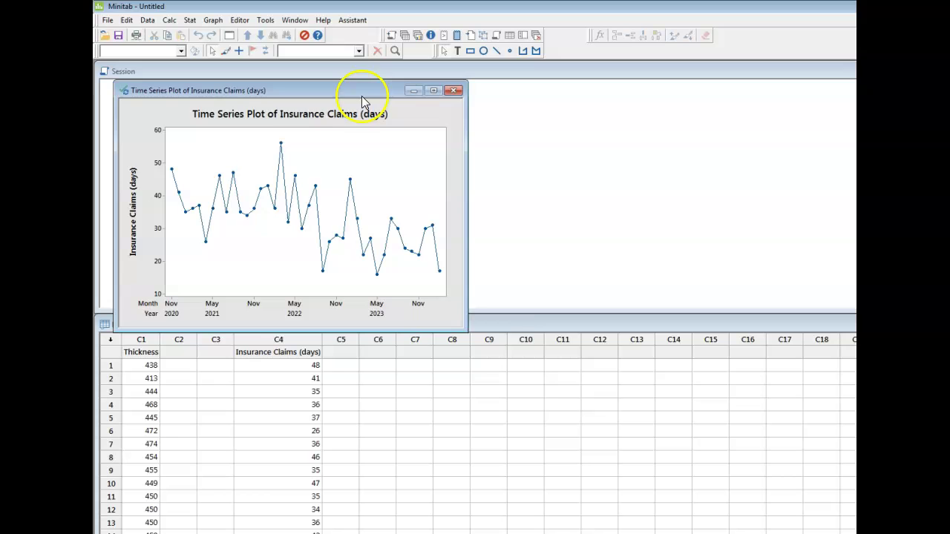
pyautogui.moveTo(361, 94); pyautogui.dragTo(428, 99)
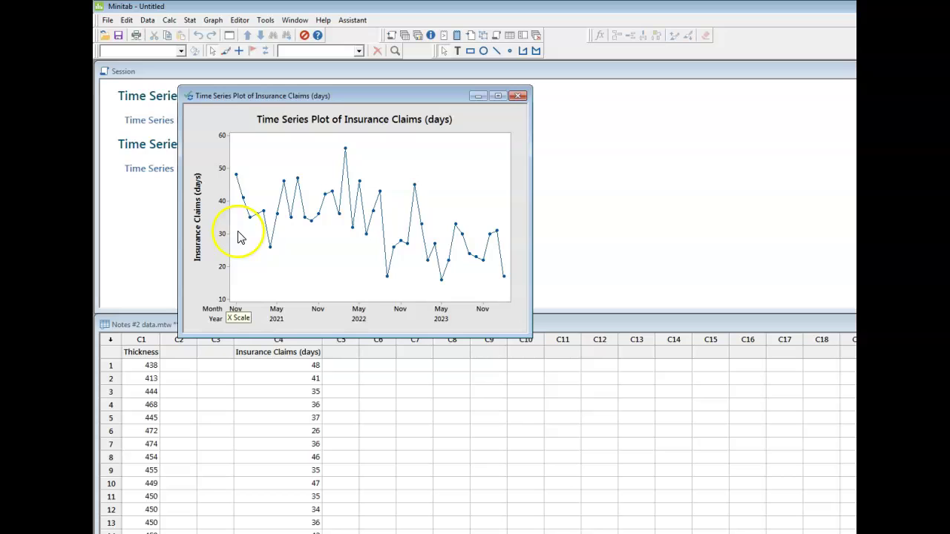
pyautogui.moveTo(238, 181)
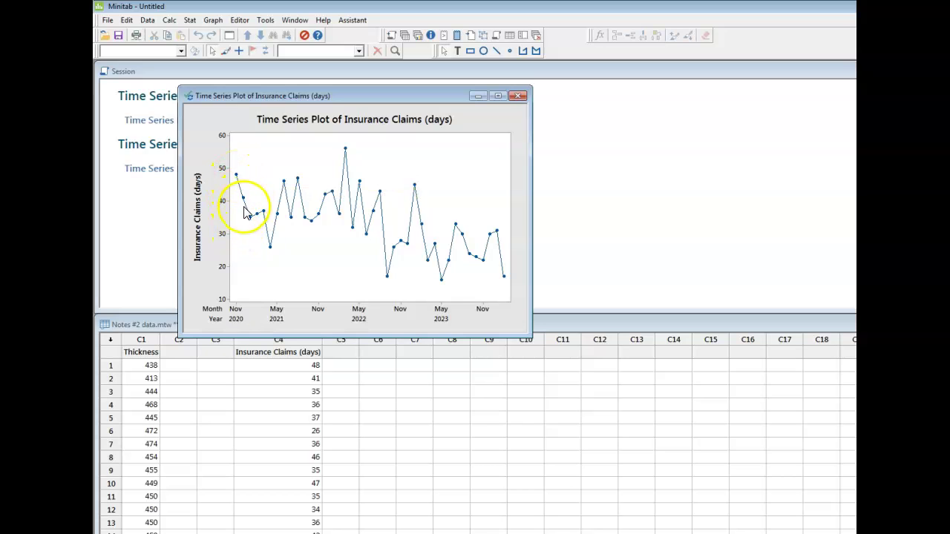
pyautogui.moveTo(246, 205)
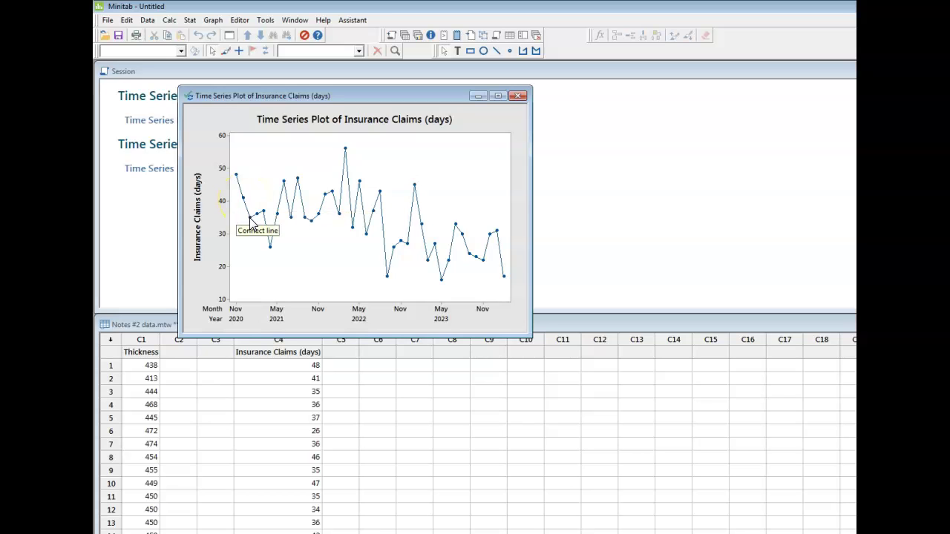
pyautogui.moveTo(252, 223)
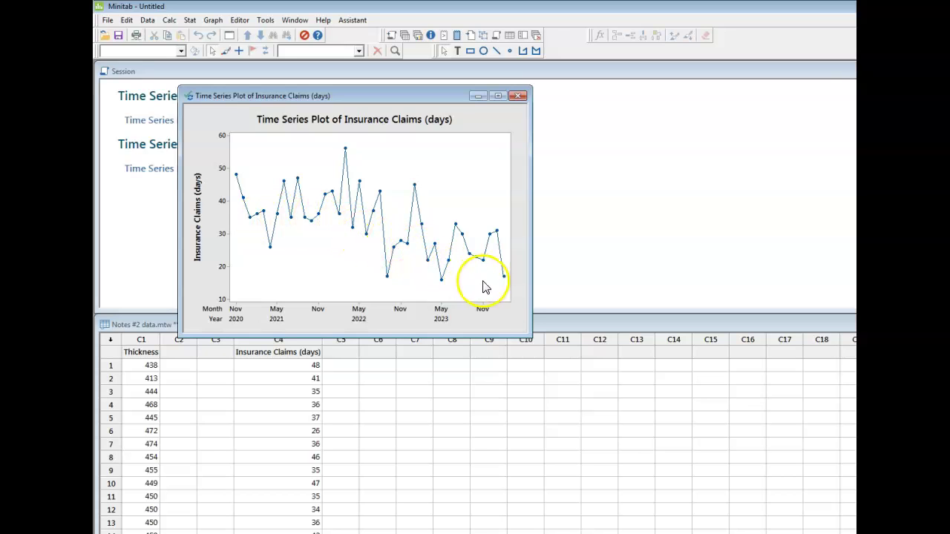
pyautogui.moveTo(505, 279)
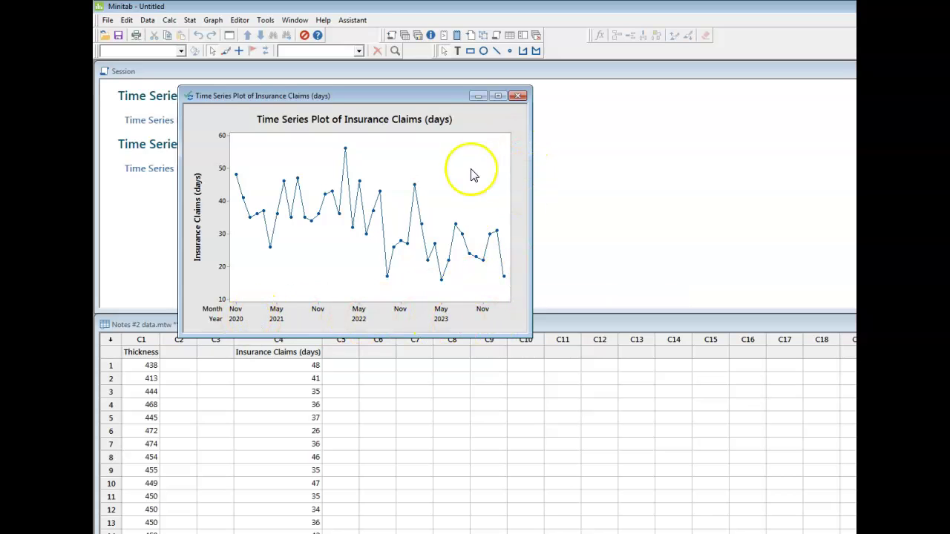
# Hide the graph and return to the plot's Time/Scale settings via Ctrl+E
pyautogui.click(478, 97)
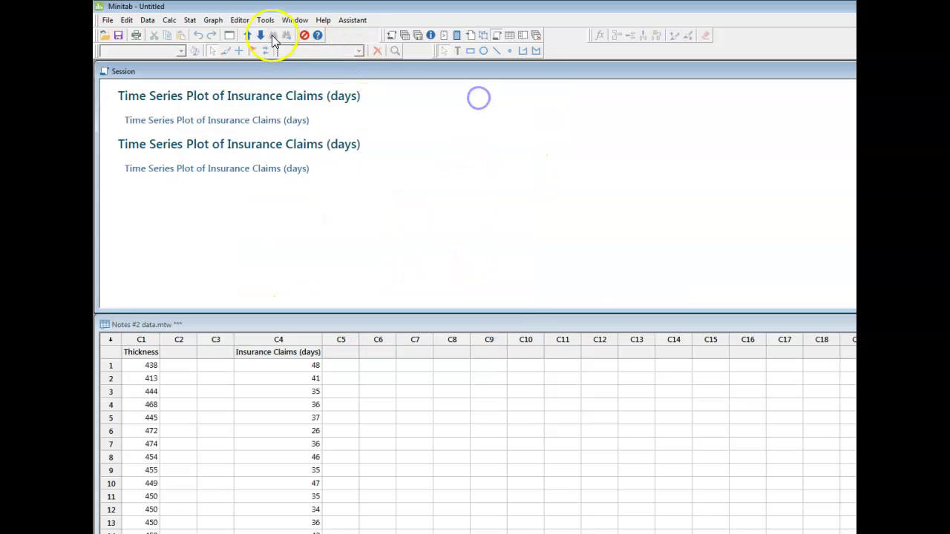
pyautogui.click(229, 35)
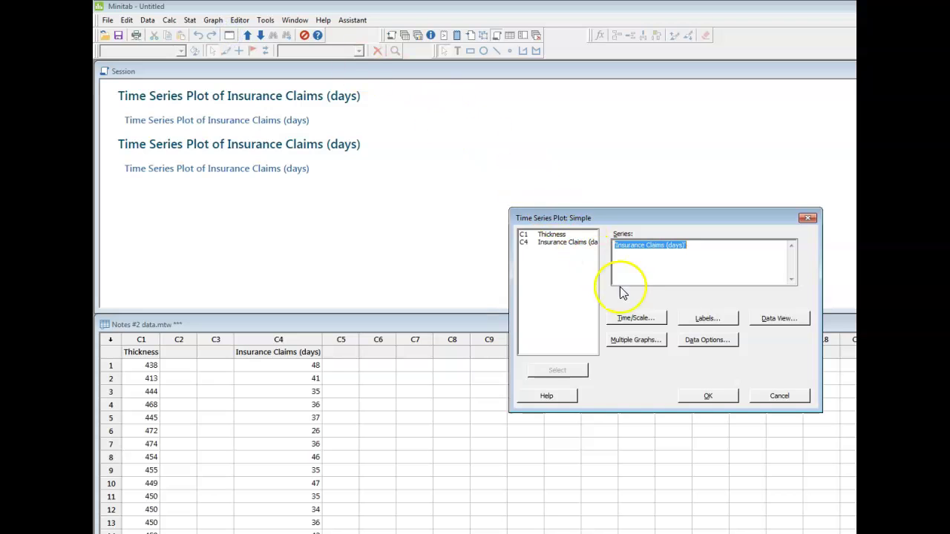
pyautogui.click(650, 321)
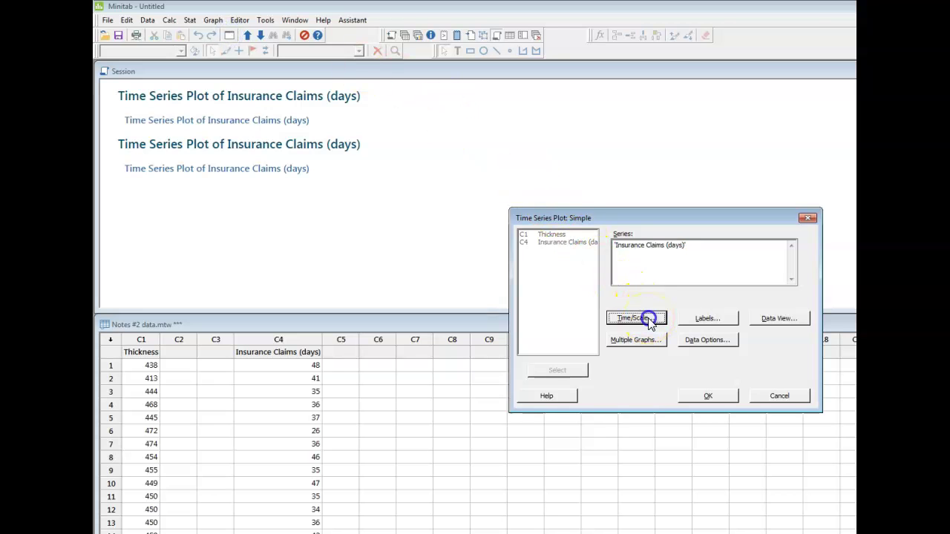
pyautogui.moveTo(691, 212); pyautogui.dragTo(600, 157)
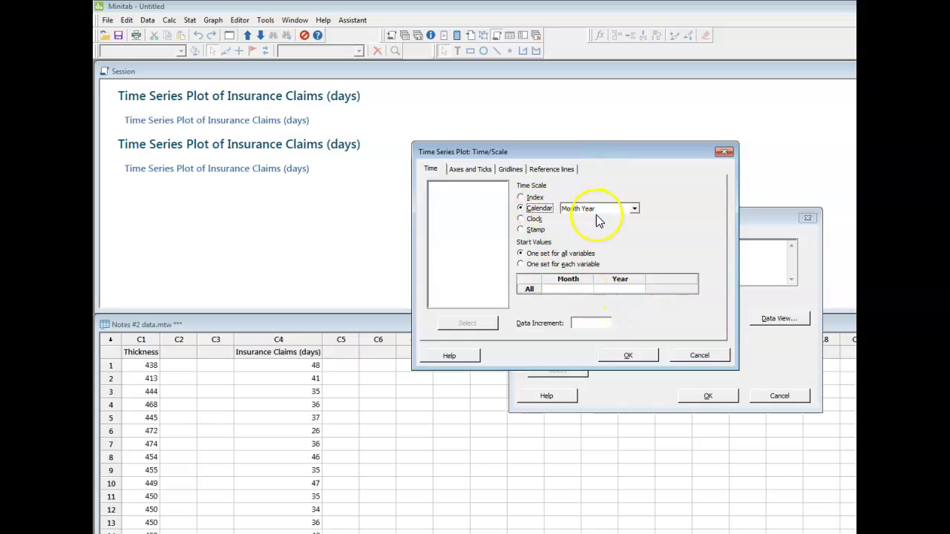
# Enter start month 1, year 2017 and data increment 1, then confirm
pyautogui.click(576, 290)
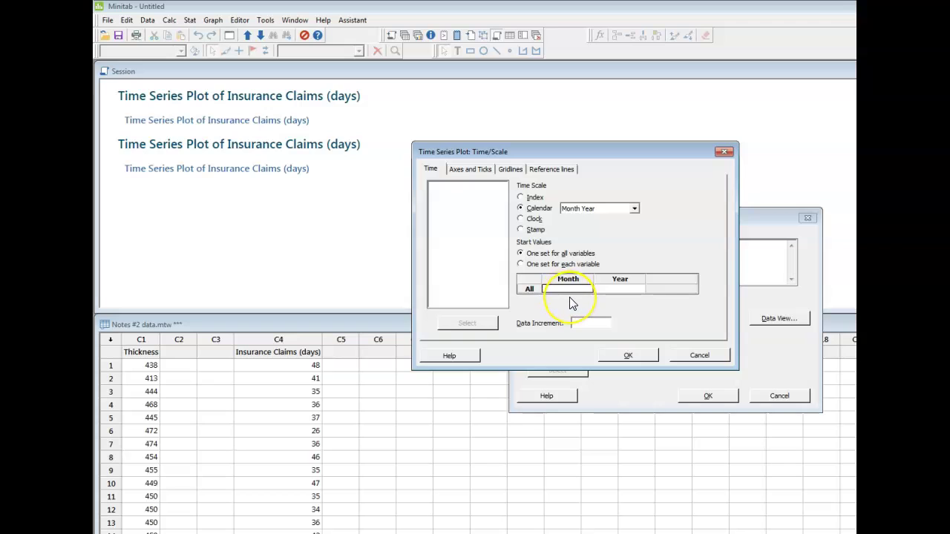
pyautogui.write('1')
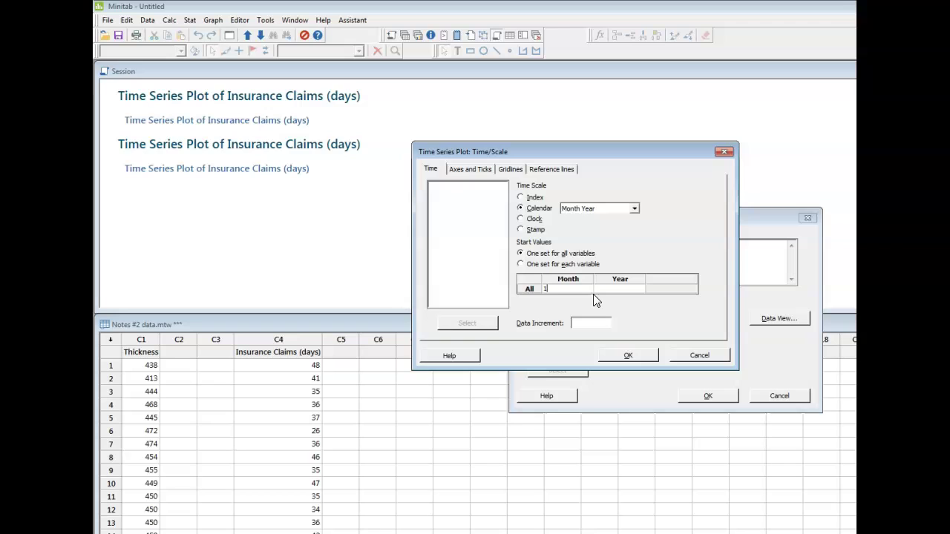
pyautogui.click(637, 291)
pyautogui.click(621, 291)
pyautogui.click(595, 301)
pyautogui.write('2017')
pyautogui.click(587, 322)
pyautogui.click(612, 324)
pyautogui.click(591, 327)
pyautogui.write('1')
pyautogui.click(629, 355)
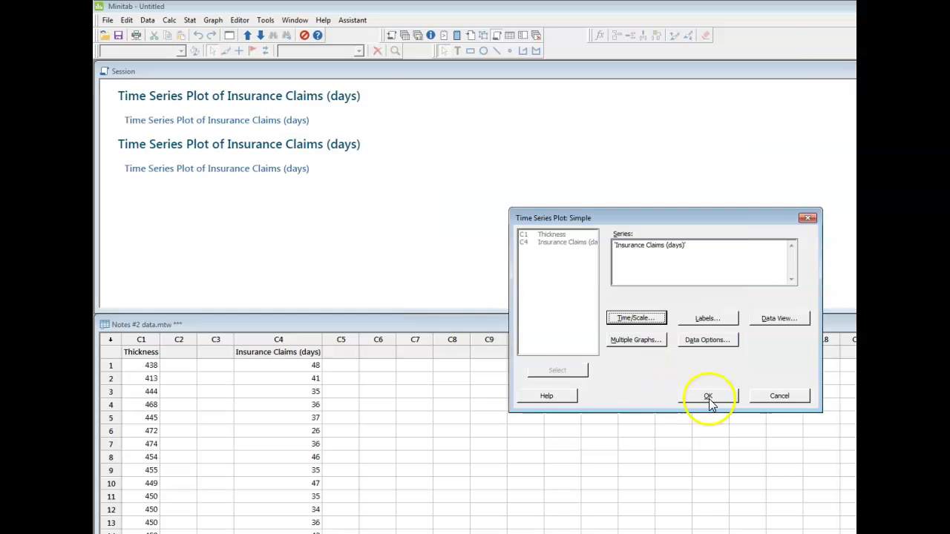
# Create the plot and verify the first and last points fall at Jan 2017 and Apr 2020
pyautogui.click(709, 398)
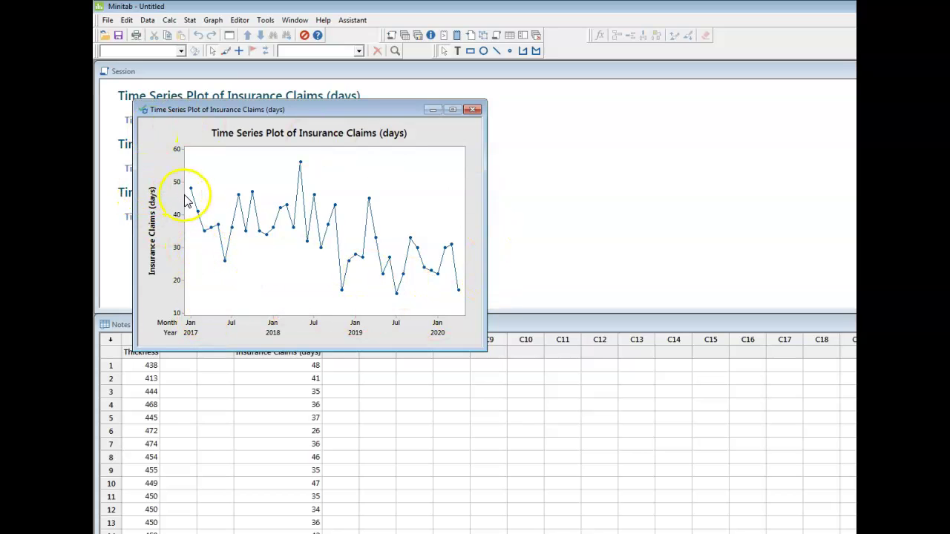
pyautogui.moveTo(190, 192)
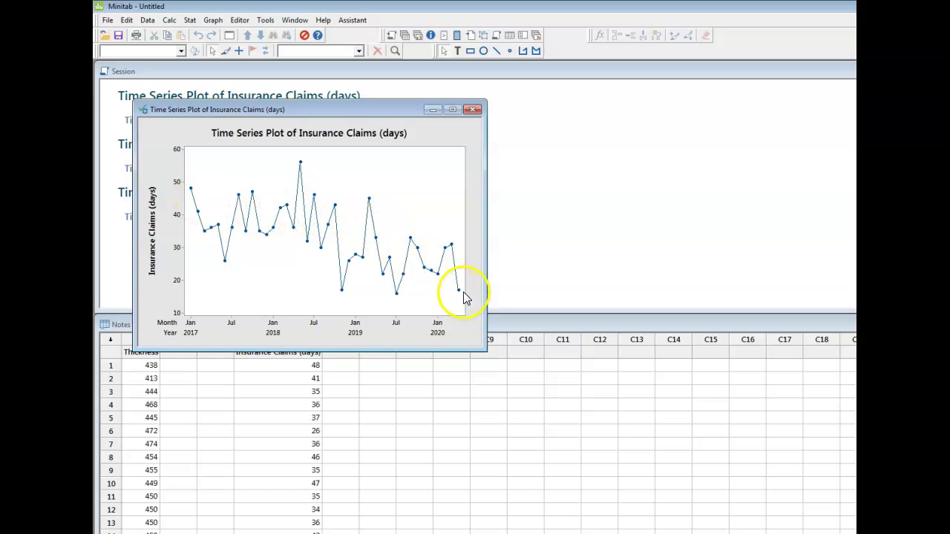
pyautogui.moveTo(460, 294)
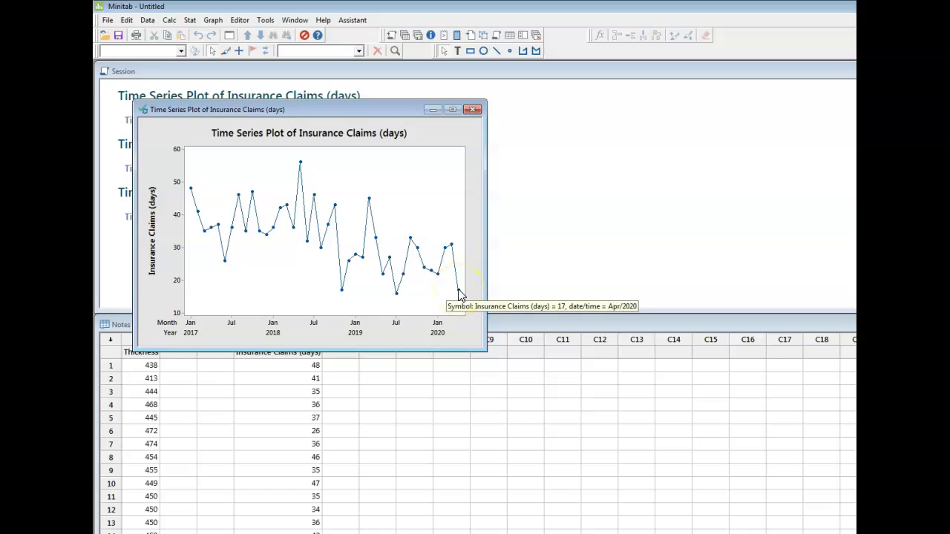